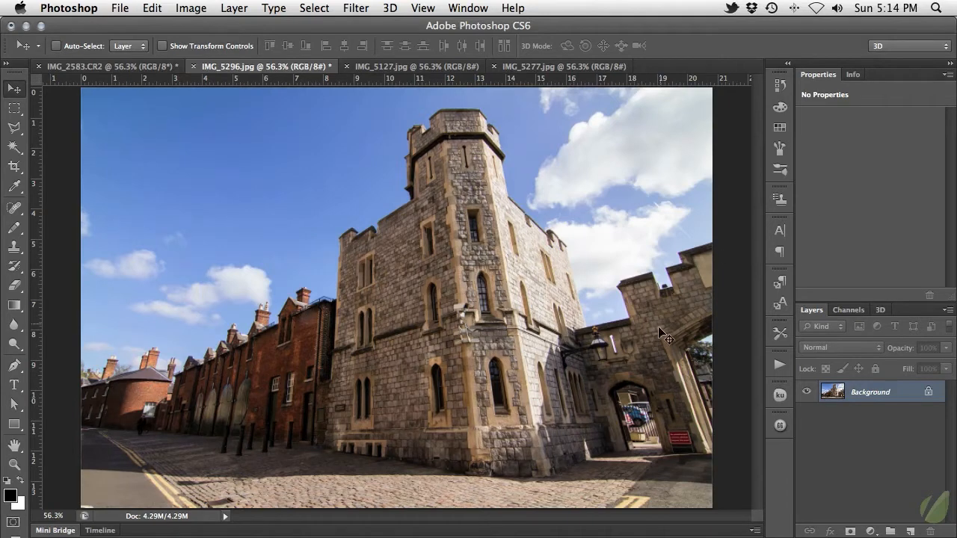
Step: Create a new action named Vintage Photo in the Default Actions set and start recording it
{"action": "left_click", "coordinate": [465, 6]}
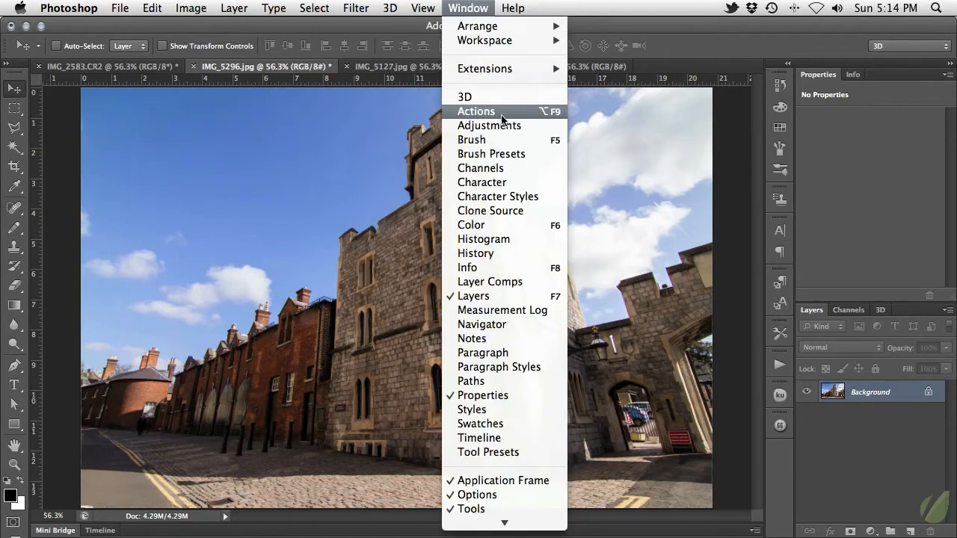
{"action": "left_click", "coordinate": [532, 113]}
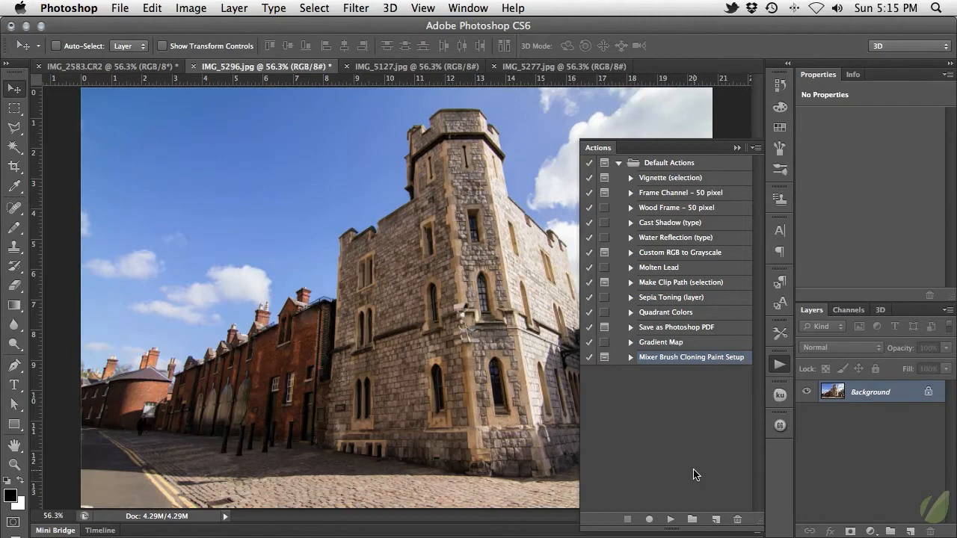
{"action": "left_click", "coordinate": [716, 519]}
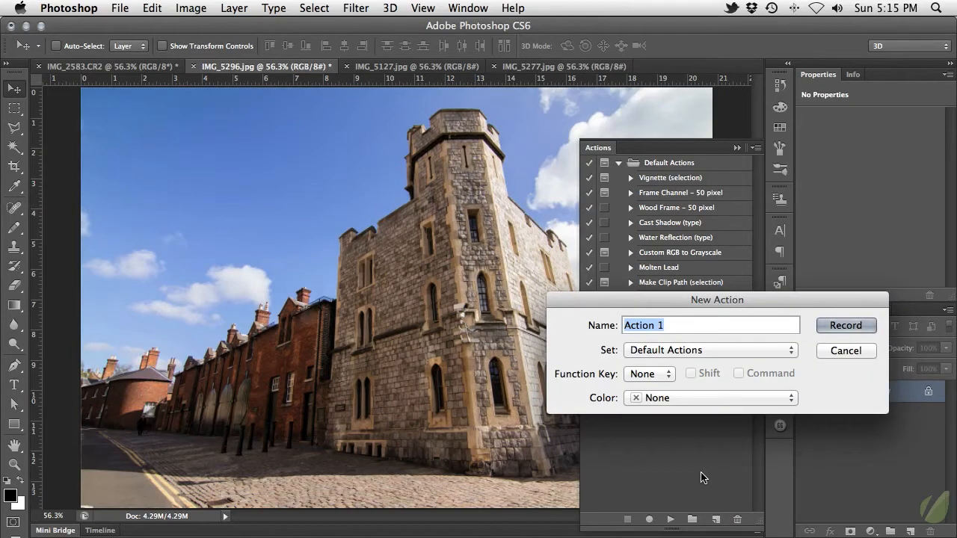
{"action": "type", "text": "Vint"}
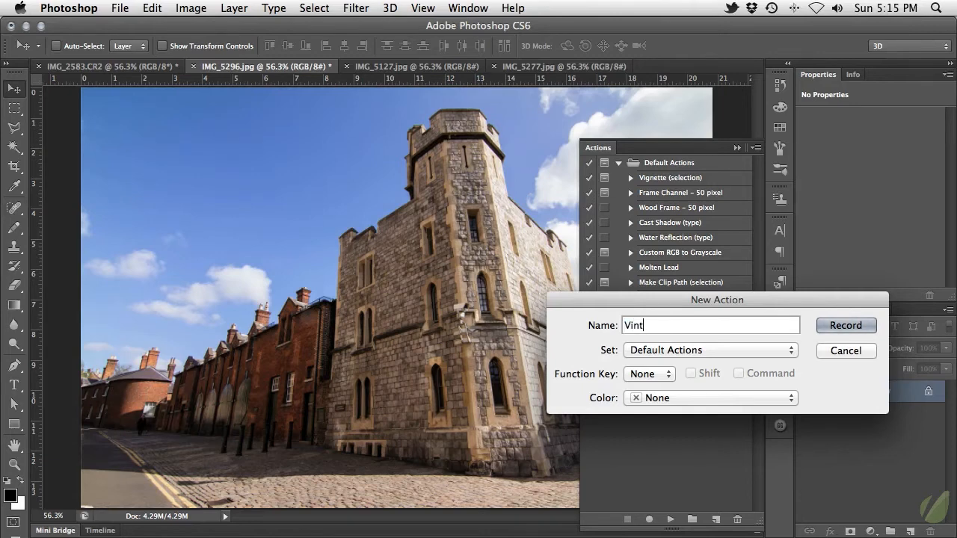
{"action": "type", "text": "age Photo"}
{"action": "left_click", "coordinate": [825, 326]}
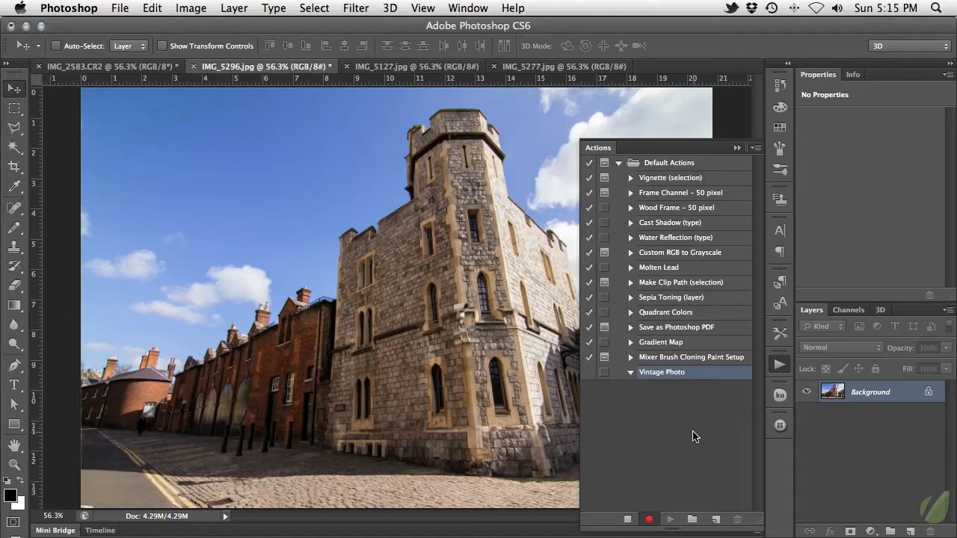
Step: Add a Brightness/Contrast adjustment layer using legacy mode with the contrast set to -35
{"action": "left_click", "coordinate": [871, 530]}
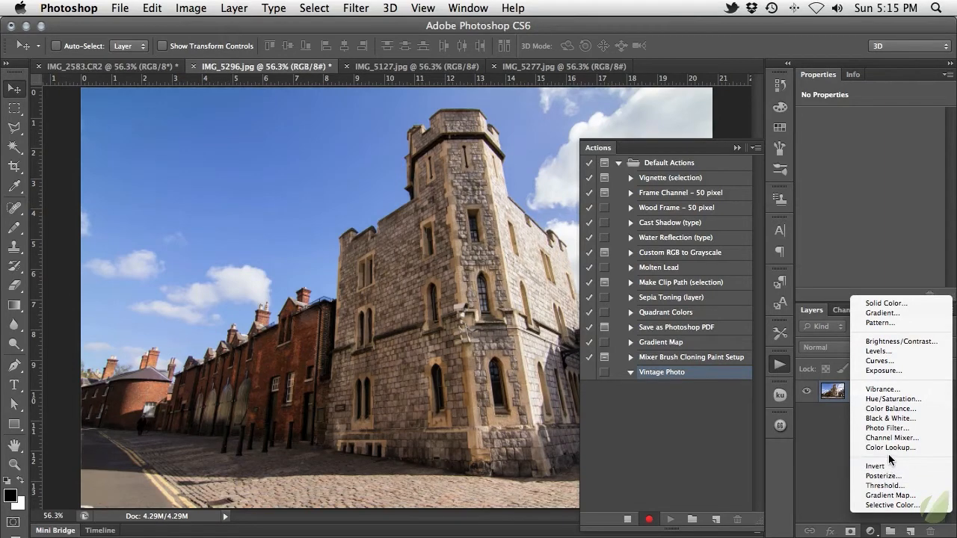
{"action": "left_click", "coordinate": [928, 342]}
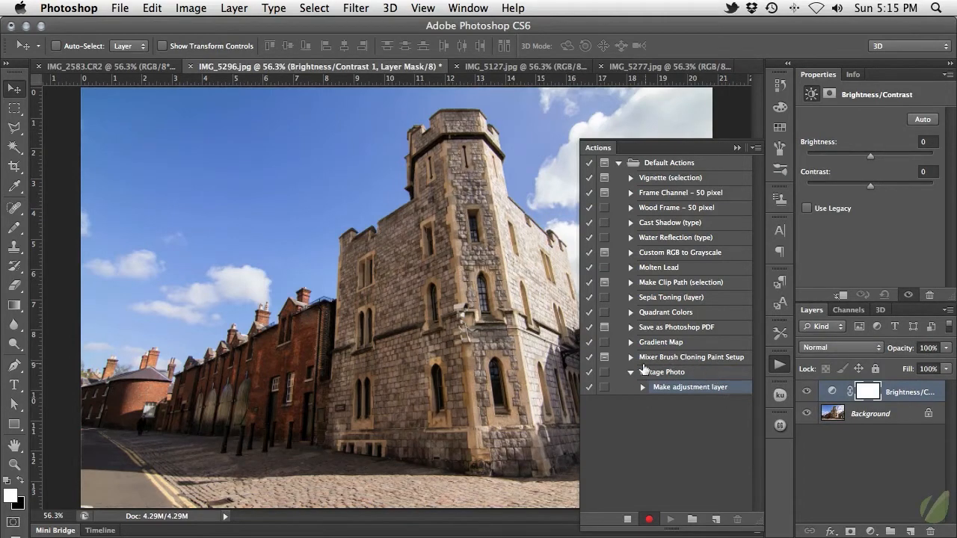
{"action": "left_click", "coordinate": [843, 213]}
{"action": "left_click_drag", "start_coordinate": [871, 189], "coordinate": [850, 189]}
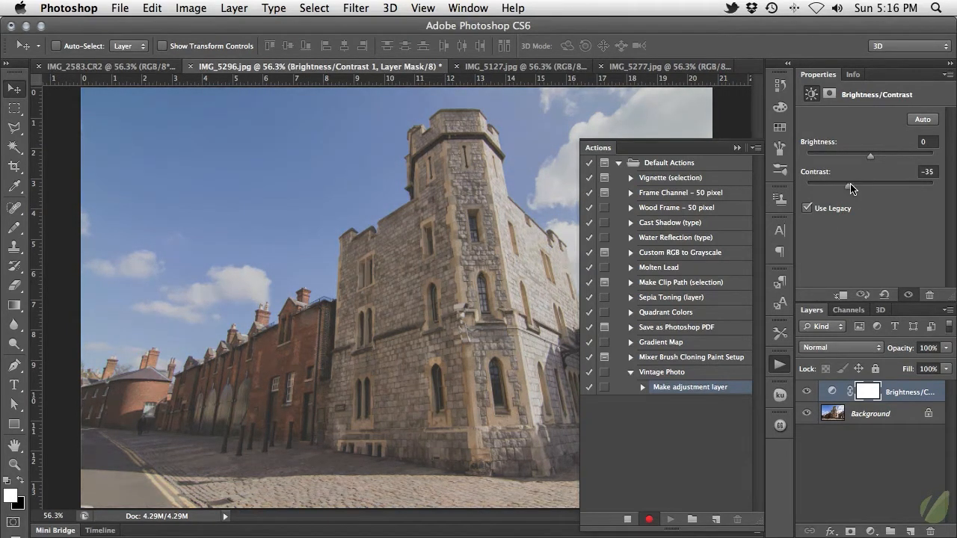
Step: Add a Gradient Map adjustment layer and append the Photographic Toning gradients to its presets
{"action": "left_click", "coordinate": [871, 532]}
{"action": "left_click", "coordinate": [896, 496]}
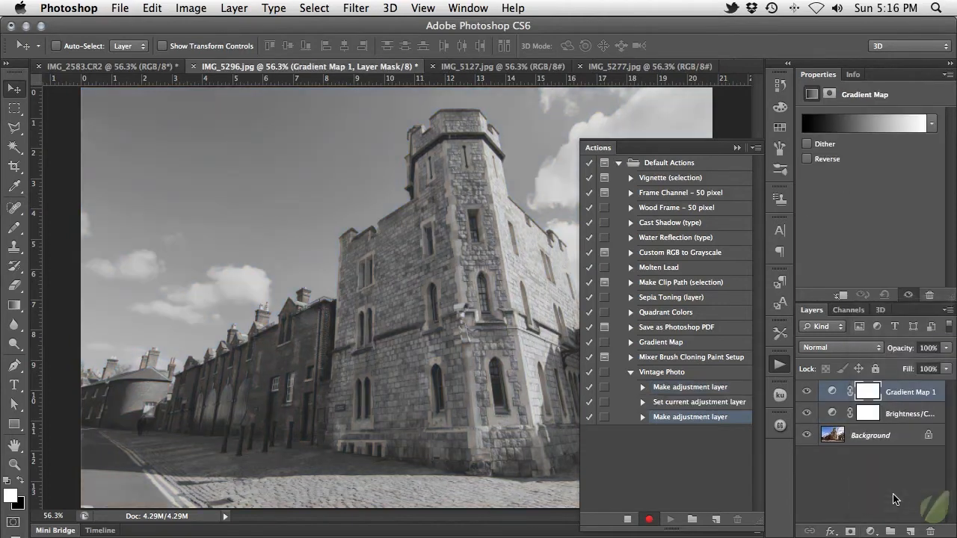
{"action": "left_click", "coordinate": [931, 126]}
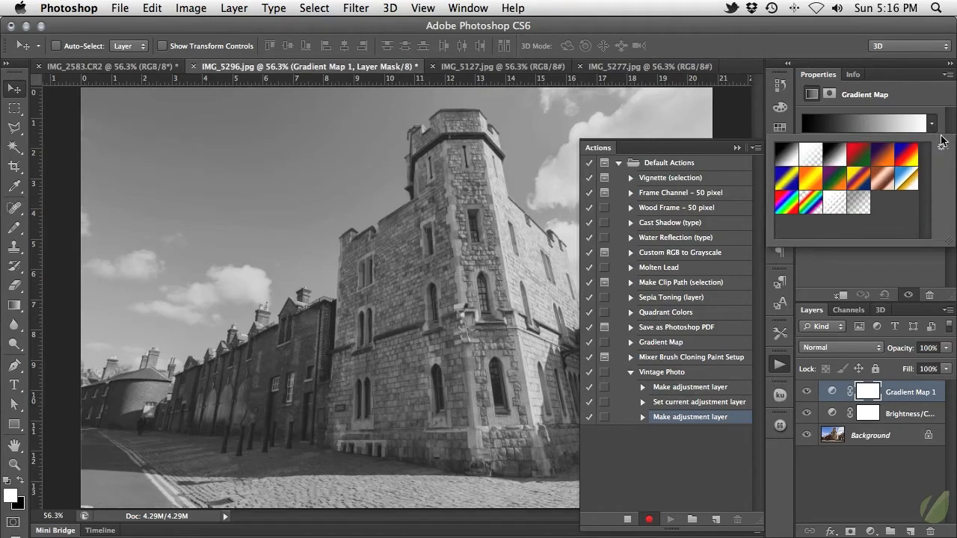
{"action": "left_click", "coordinate": [942, 151]}
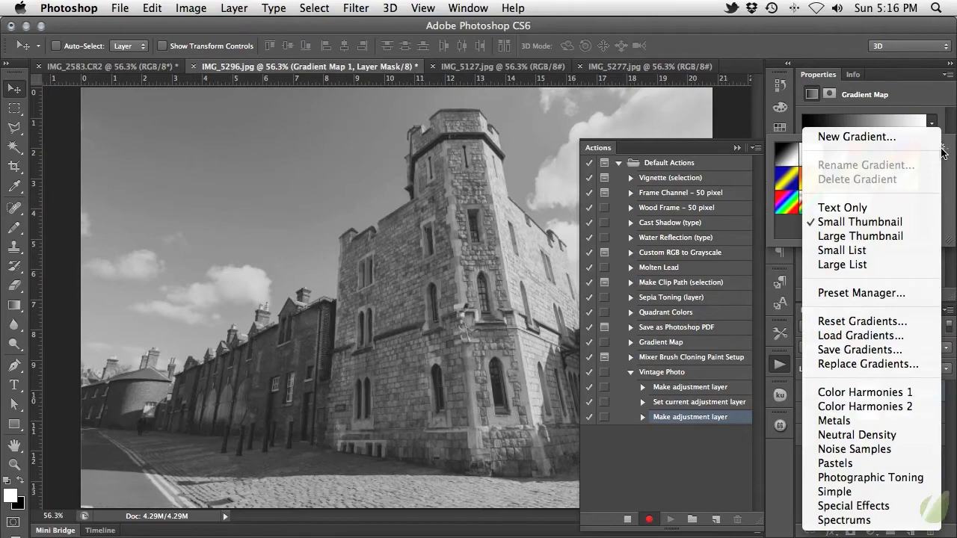
{"action": "left_click", "coordinate": [919, 479]}
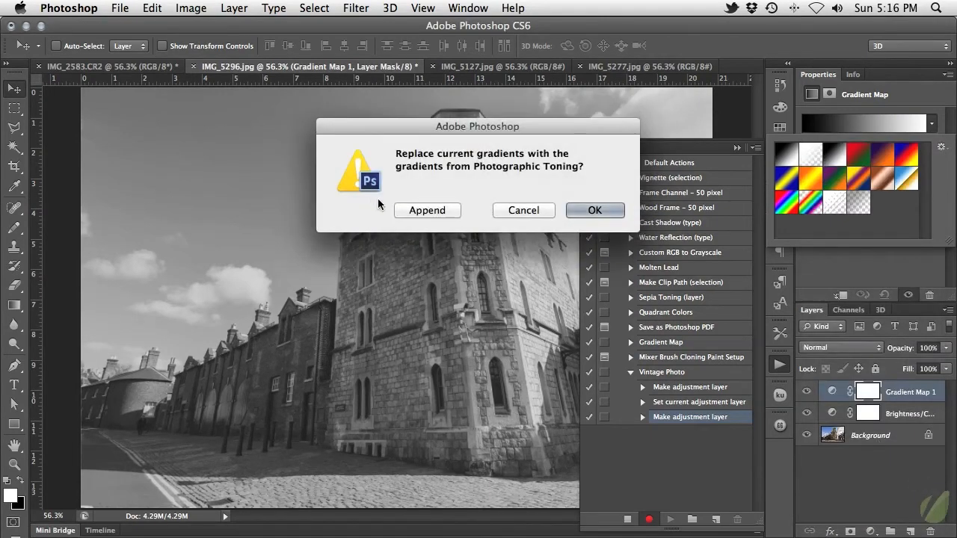
{"action": "left_click", "coordinate": [414, 212]}
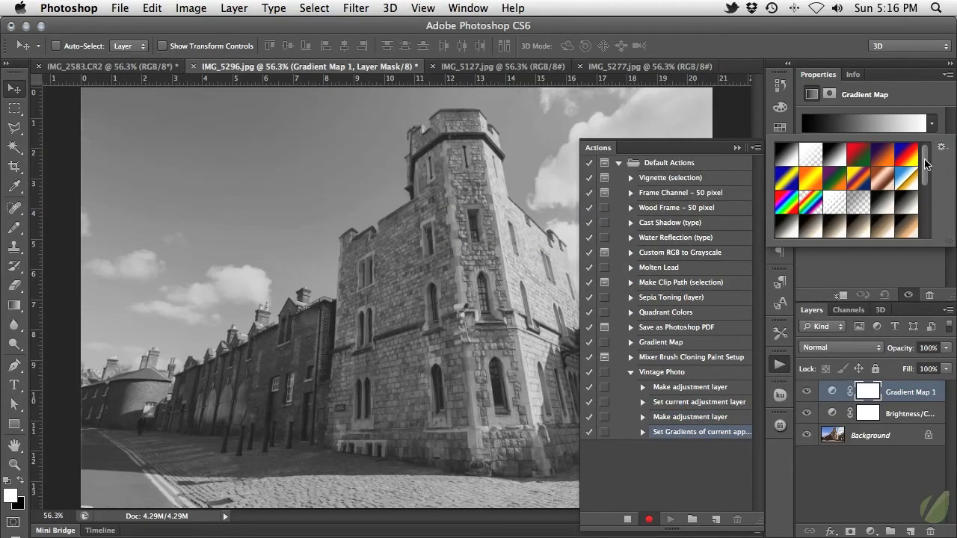
Step: Apply the dark blue to tan toning gradient to the gradient map and set its layer's blend mode to Hard Light
{"action": "left_click_drag", "start_coordinate": [925, 164], "coordinate": [927, 204]}
{"action": "left_click", "coordinate": [836, 211]}
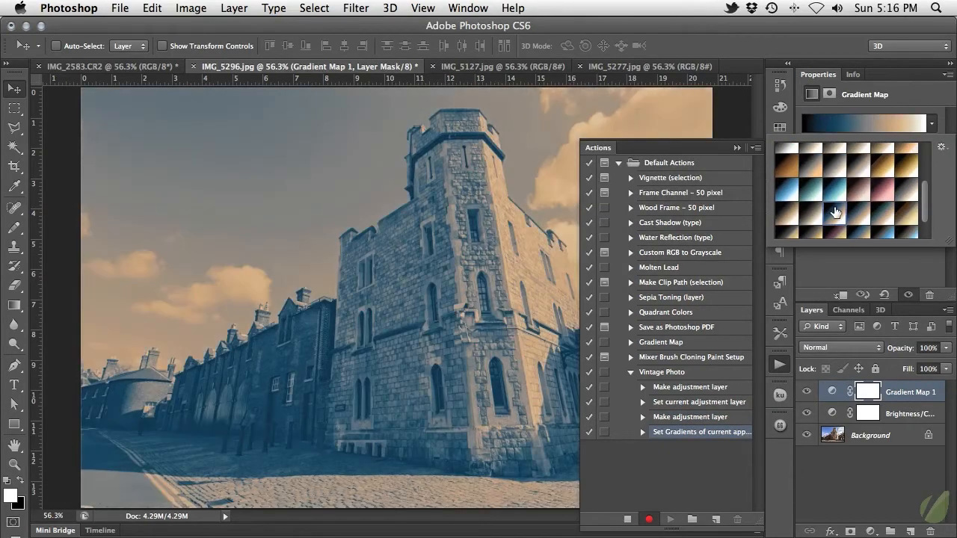
{"action": "left_click", "coordinate": [864, 266]}
{"action": "left_click", "coordinate": [855, 348]}
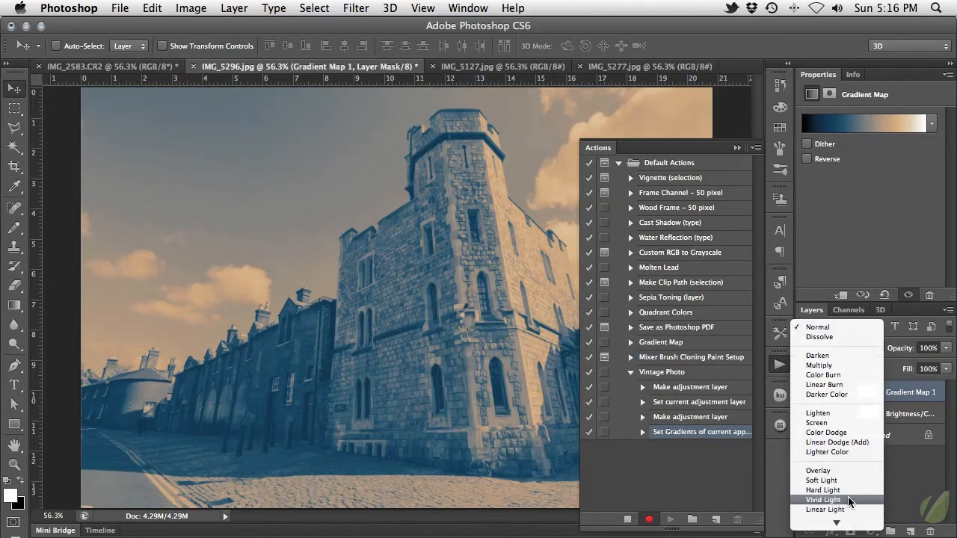
{"action": "left_click", "coordinate": [849, 490]}
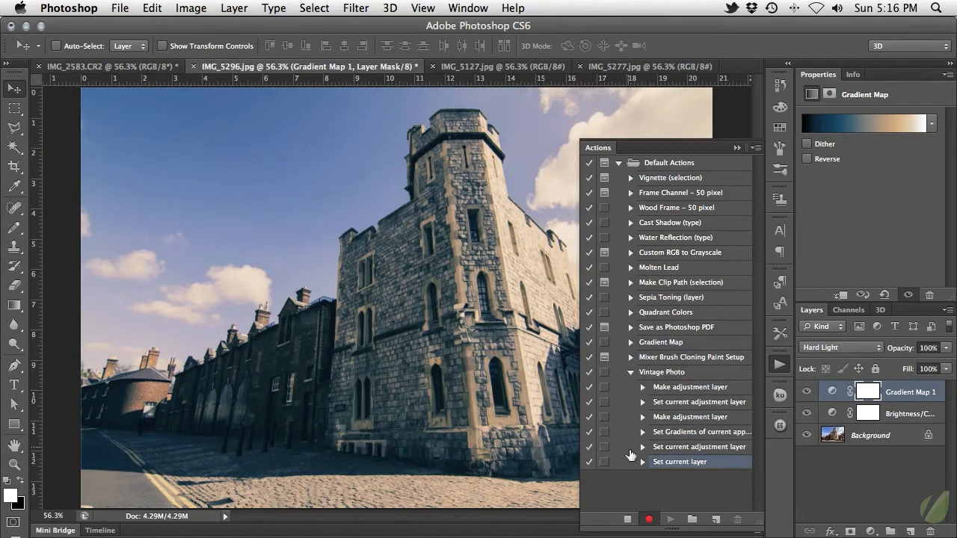
Step: Convert the Background layer for smart filters
{"action": "left_click", "coordinate": [907, 437]}
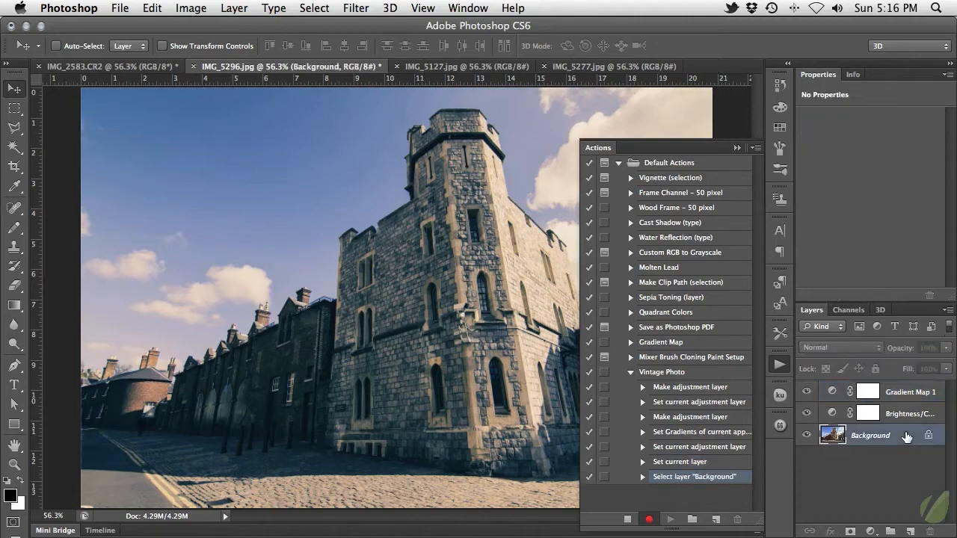
{"action": "left_click", "coordinate": [366, 9]}
{"action": "left_click", "coordinate": [493, 55]}
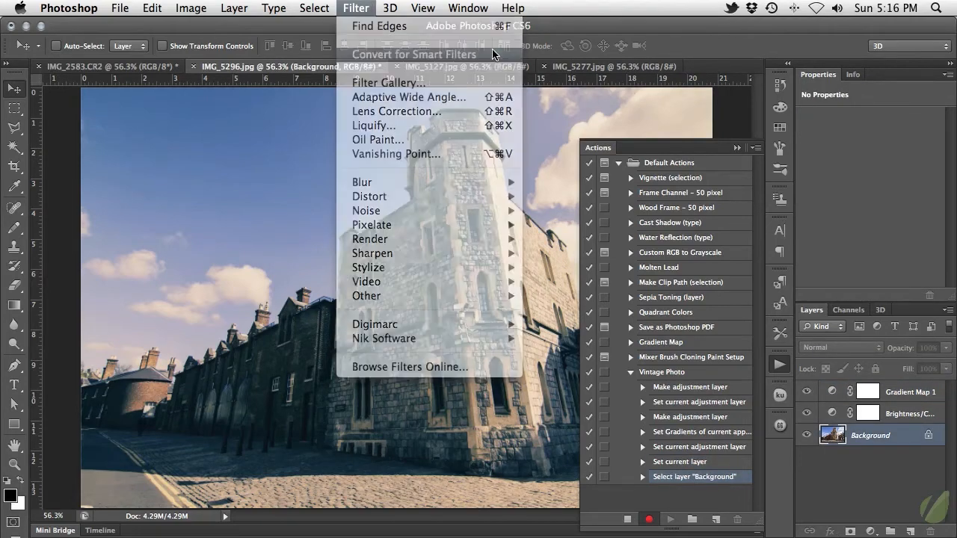
Step: Add 5% uniform, monochromatic noise to the converted photo layer and stop recording the action
{"action": "left_click", "coordinate": [364, 8]}
{"action": "mouse_move", "coordinate": [441, 211]}
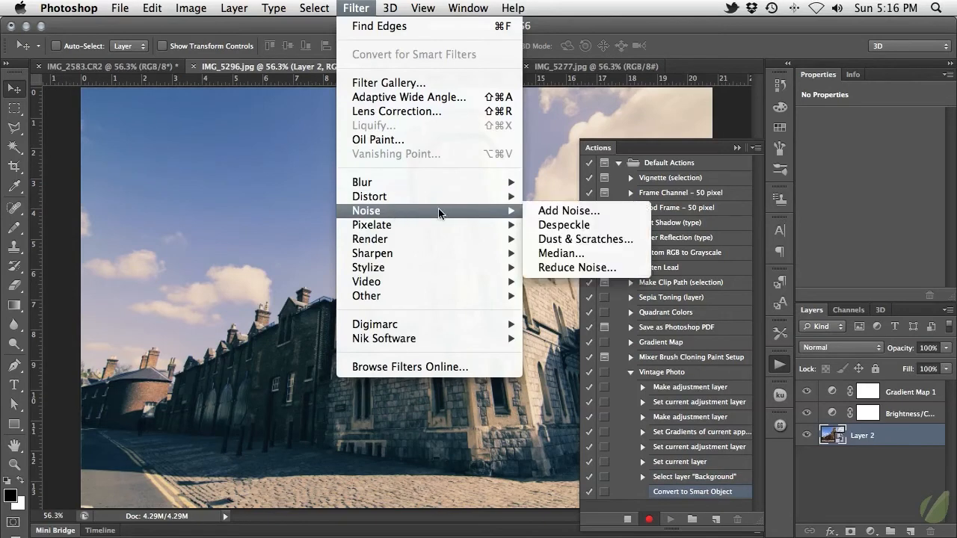
{"action": "left_click", "coordinate": [537, 214]}
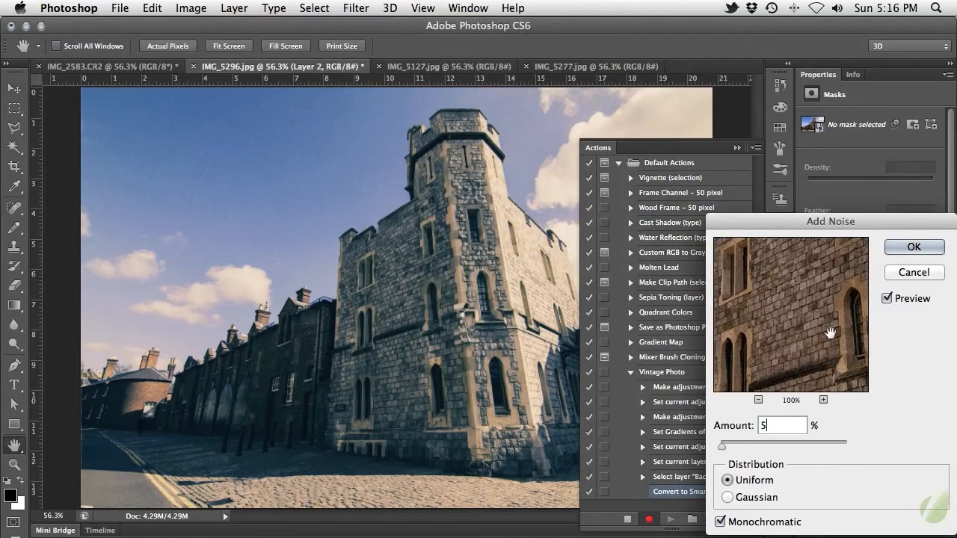
{"action": "left_click", "coordinate": [898, 253]}
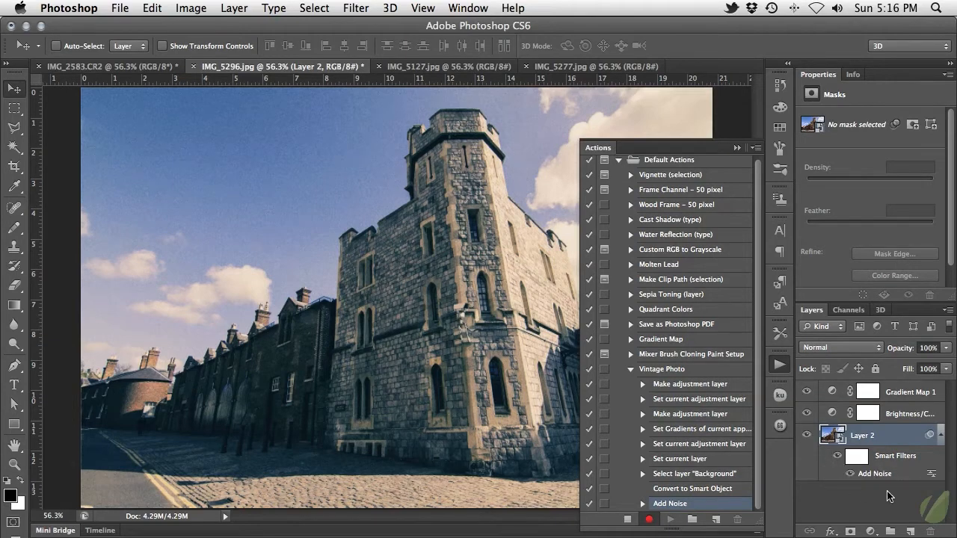
{"action": "left_click", "coordinate": [629, 519]}
{"action": "left_click", "coordinate": [628, 519]}
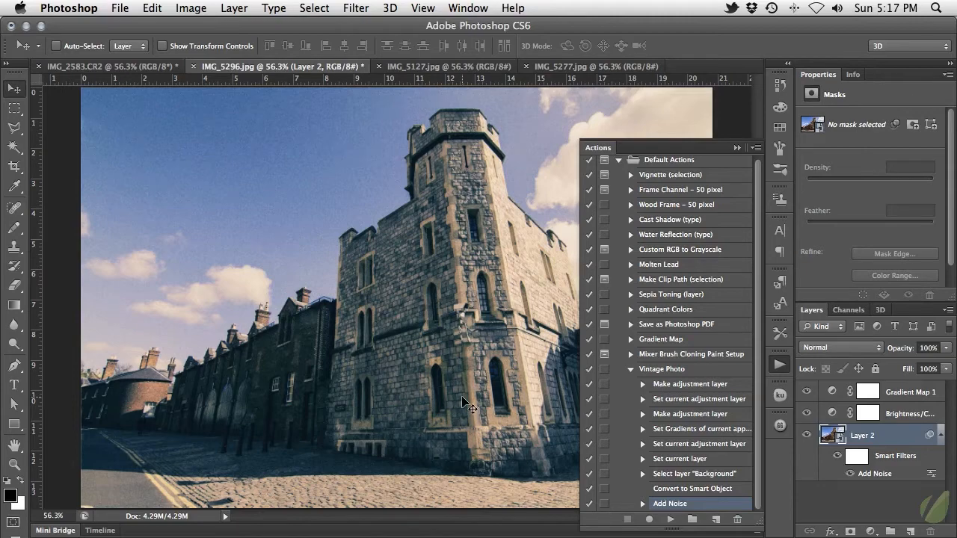
Step: Play the Vintage Photo action on IMG_5127.jpg and on IMG_5277.jpg
{"action": "left_click", "coordinate": [445, 67]}
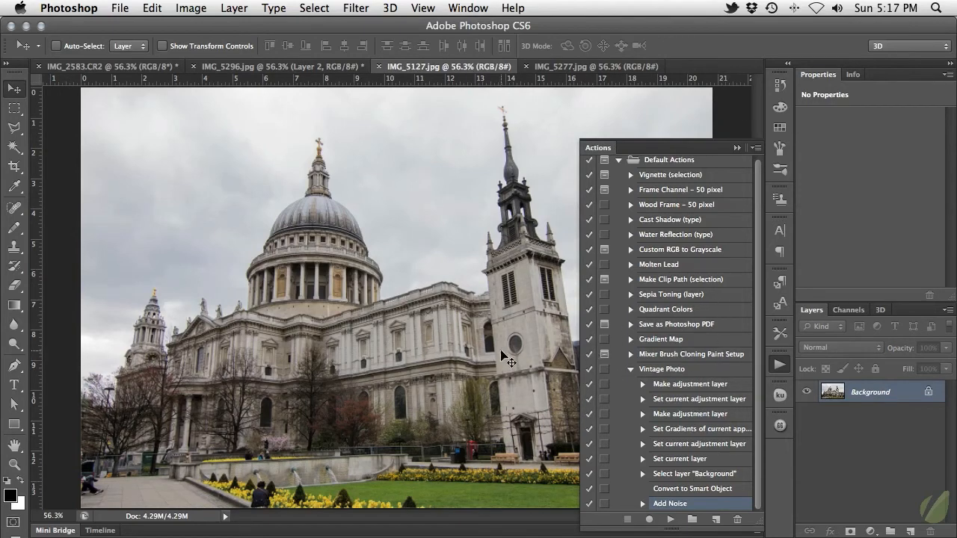
{"action": "left_click", "coordinate": [693, 371]}
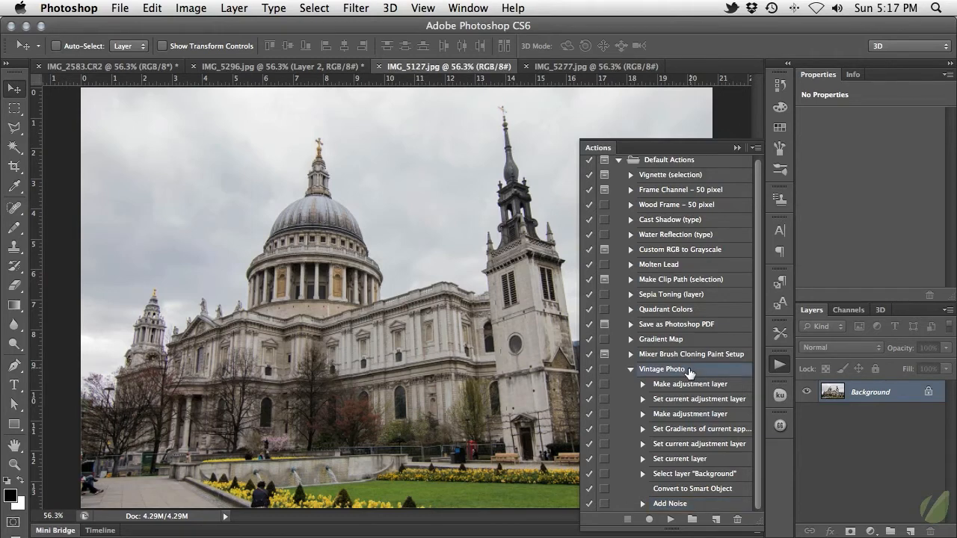
{"action": "left_click", "coordinate": [670, 521]}
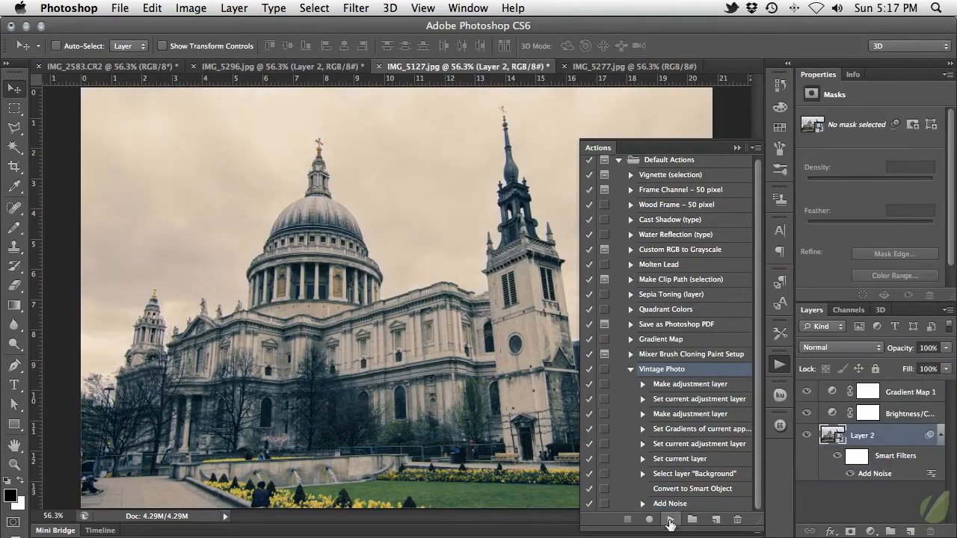
{"action": "left_click", "coordinate": [632, 67]}
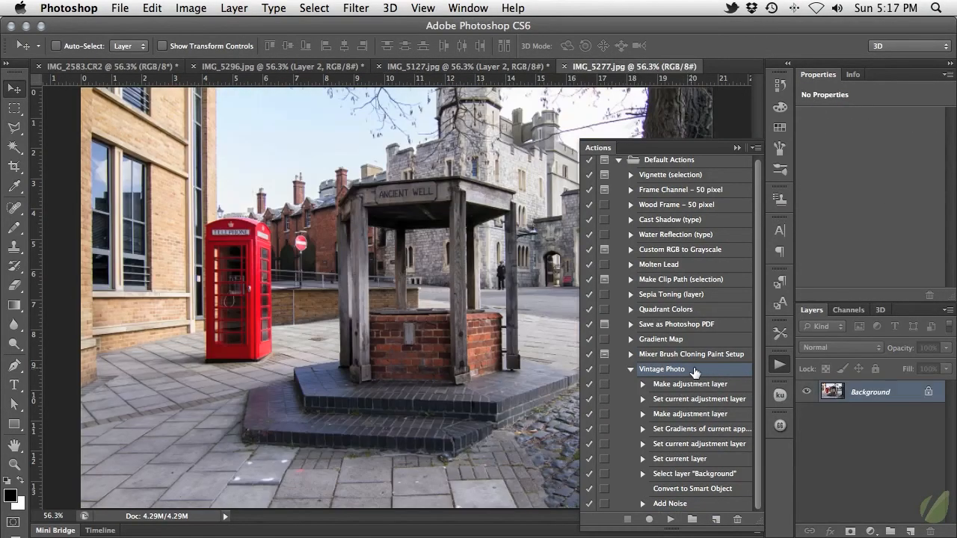
{"action": "left_click", "coordinate": [671, 519]}
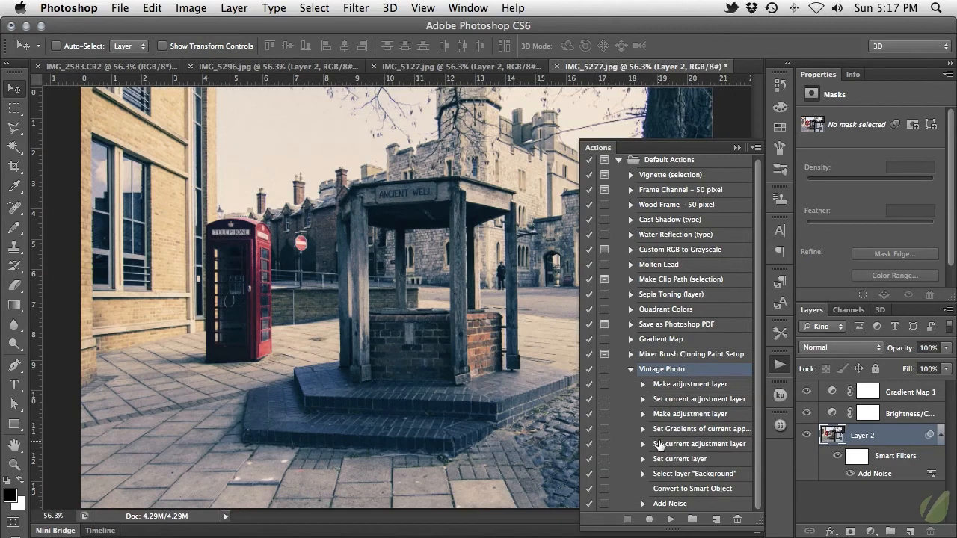
Step: Delete the first Make adjustment layer command from the Vintage Photo action
{"action": "left_click", "coordinate": [729, 386]}
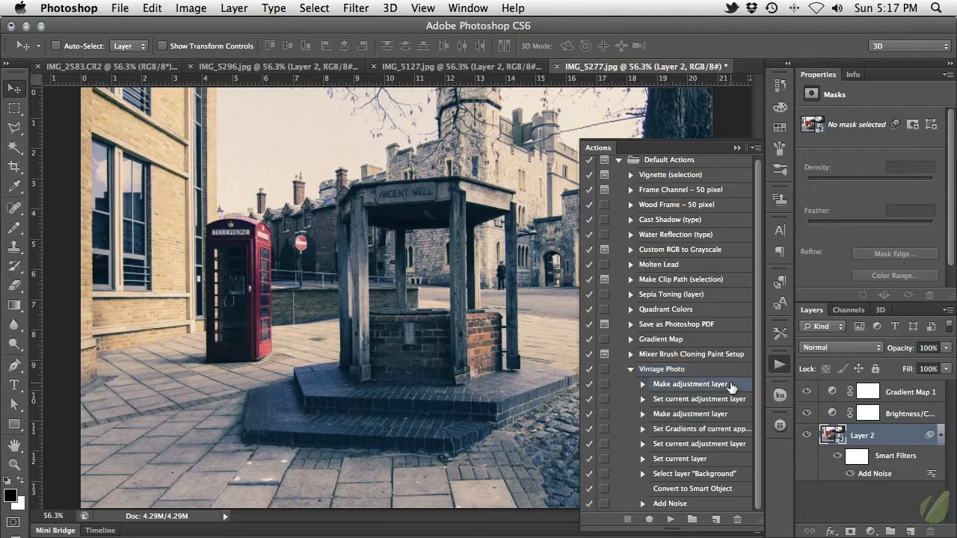
{"action": "left_click", "coordinate": [739, 522]}
{"action": "left_click", "coordinate": [602, 212]}
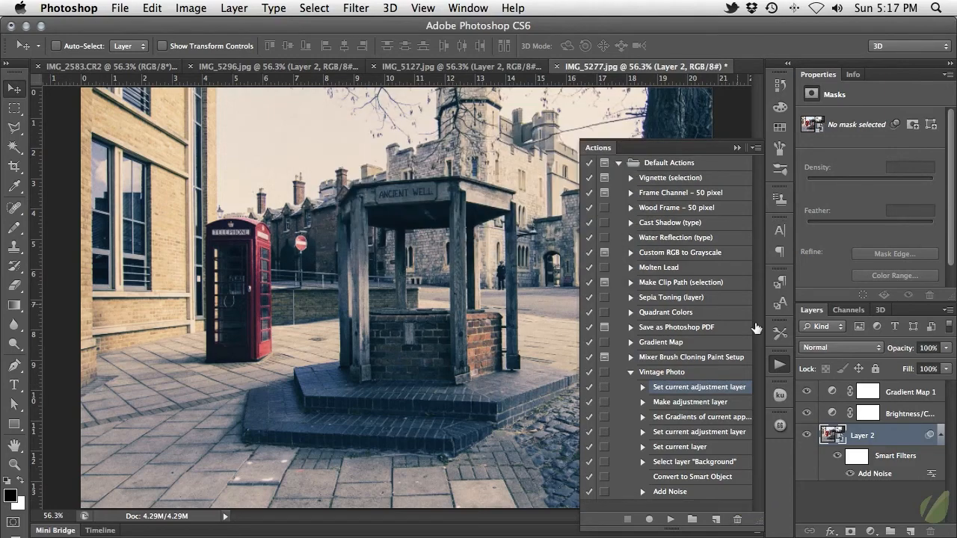
Step: Record into the action a Levels adjustment layer above Brightness/Contrast that raises the black output level slightly
{"action": "left_click", "coordinate": [906, 419]}
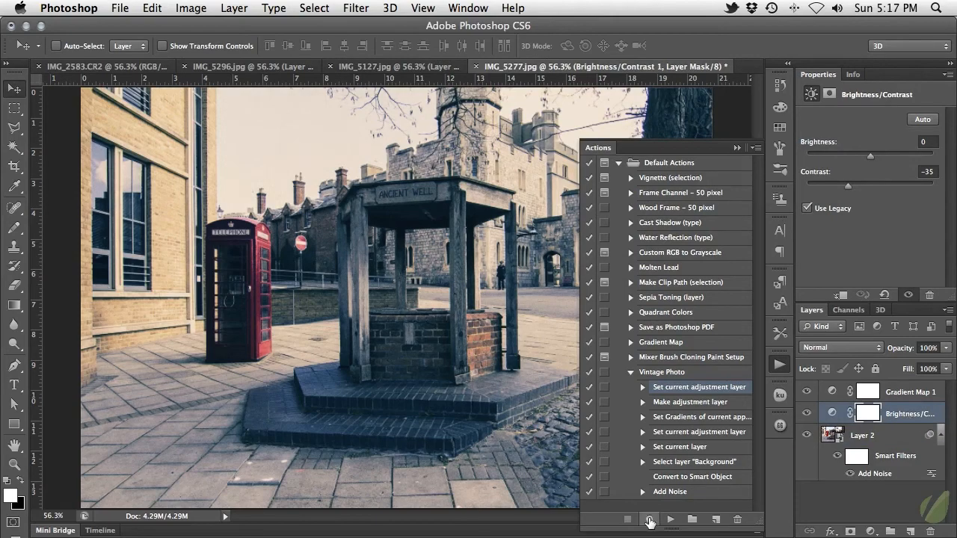
{"action": "left_click", "coordinate": [650, 521]}
{"action": "left_click", "coordinate": [871, 531]}
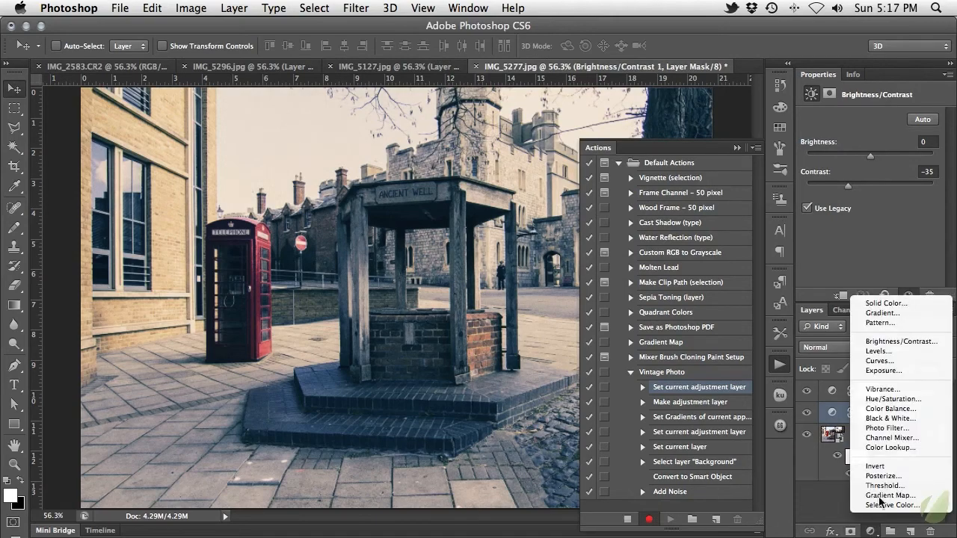
{"action": "left_click", "coordinate": [892, 352]}
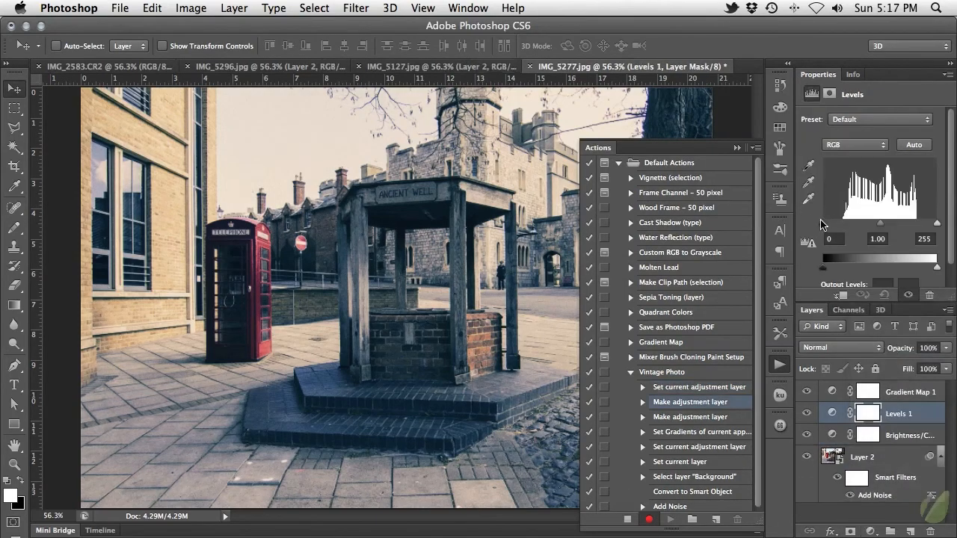
{"action": "mouse_move", "coordinate": [823, 225]}
{"action": "left_mouse_down"}
{"action": "mouse_move", "coordinate": [833, 226]}
{"action": "mouse_move", "coordinate": [822, 225]}
{"action": "left_mouse_up"}
{"action": "left_click_drag", "start_coordinate": [825, 267], "coordinate": [836, 268]}
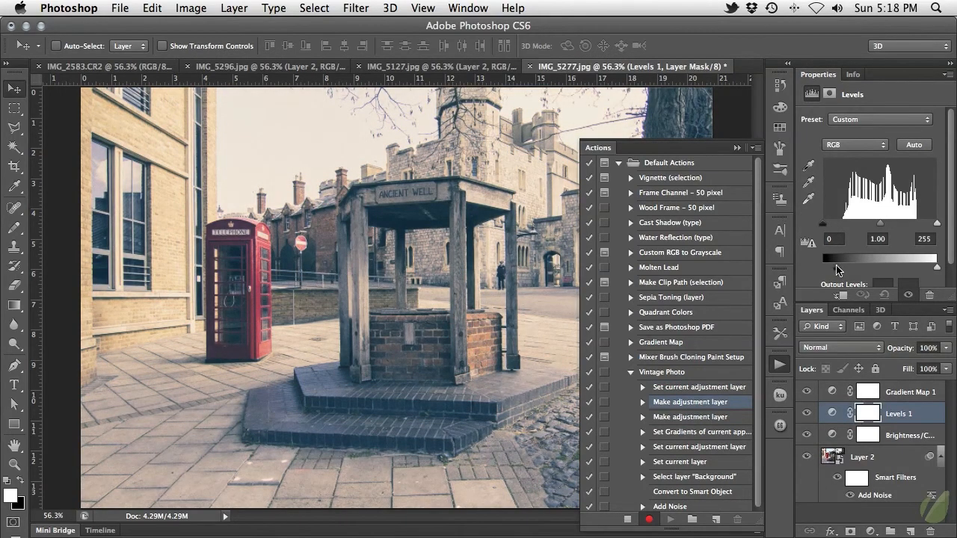
{"action": "left_click", "coordinate": [627, 519]}
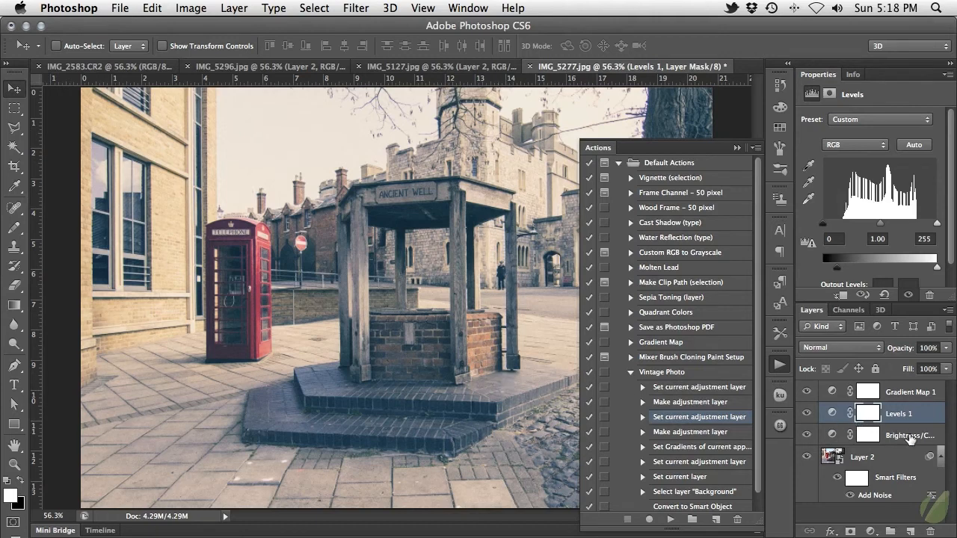
Step: Check the Brightness/Contrast and Gradient Map adjustment layers around the Levels layer
{"action": "left_click", "coordinate": [910, 436]}
{"action": "left_click", "coordinate": [910, 394]}
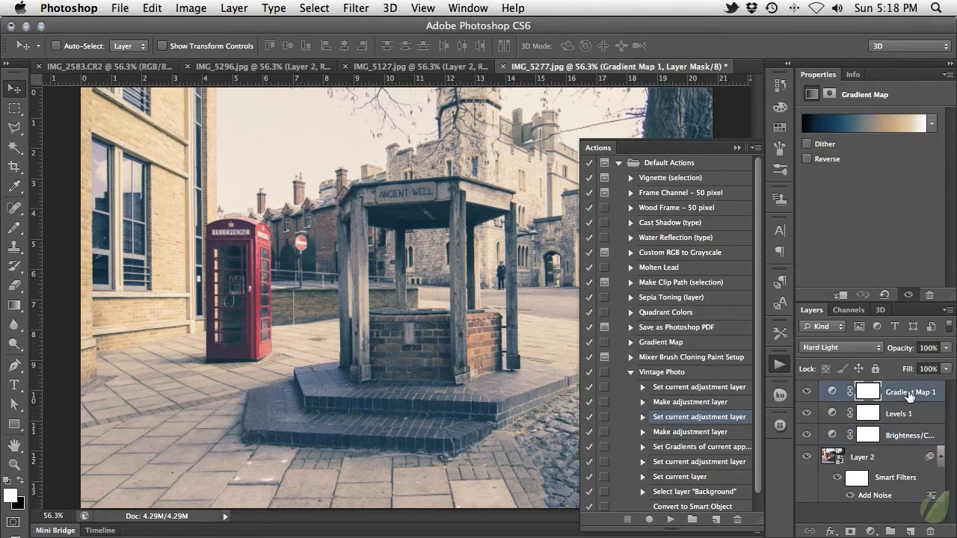